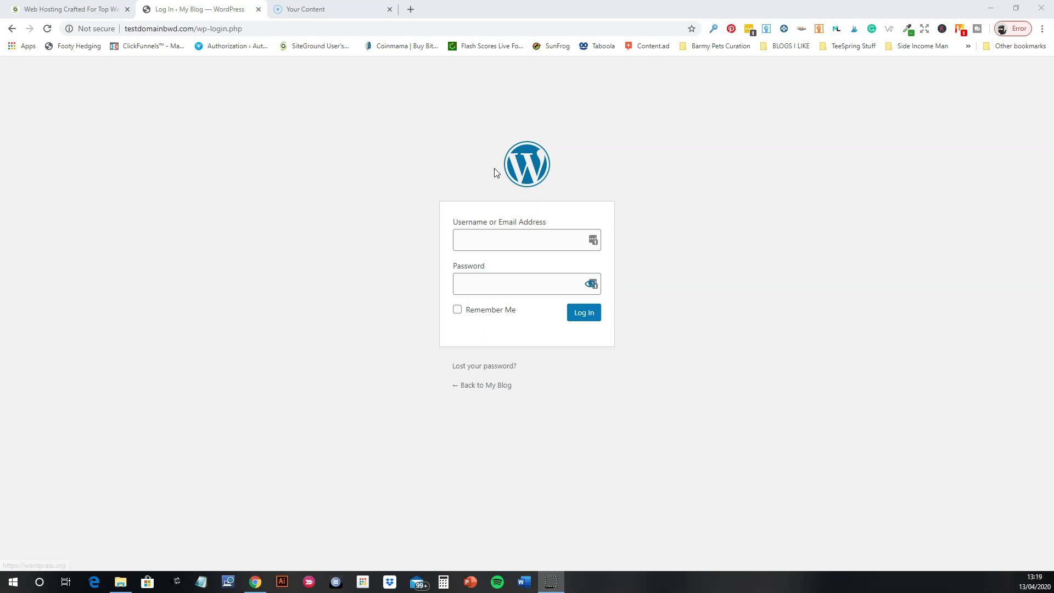
Step: Visit the blog's front page and its login page, then switch to the SiteGround tab
{"action": "left_click", "coordinate": [489, 386]}
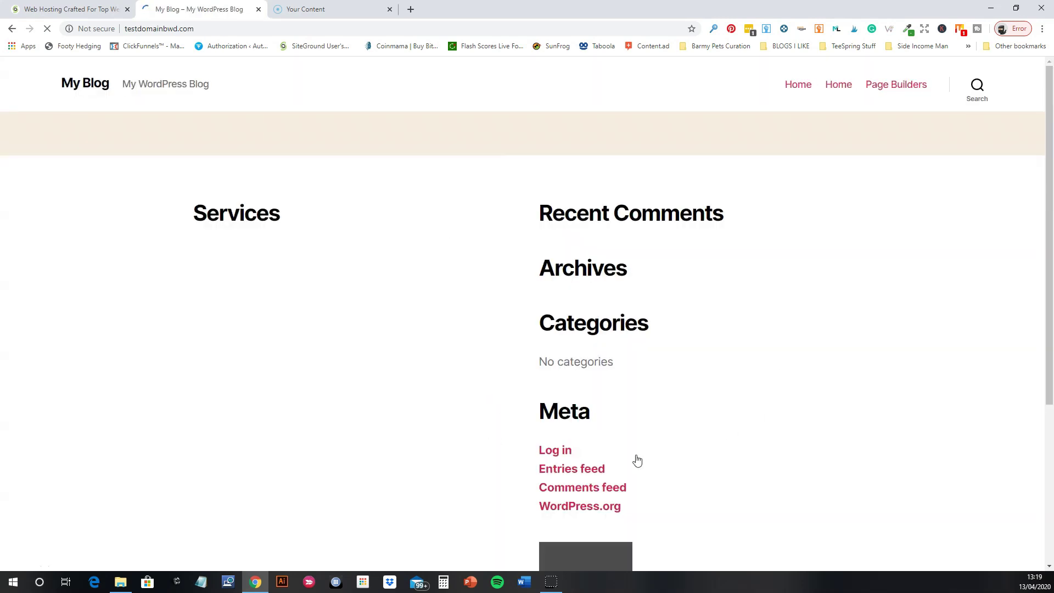
{"action": "scroll", "coordinate": [613, 425], "scroll_direction": "down", "scroll_amount": 1}
{"action": "left_click", "coordinate": [569, 399]}
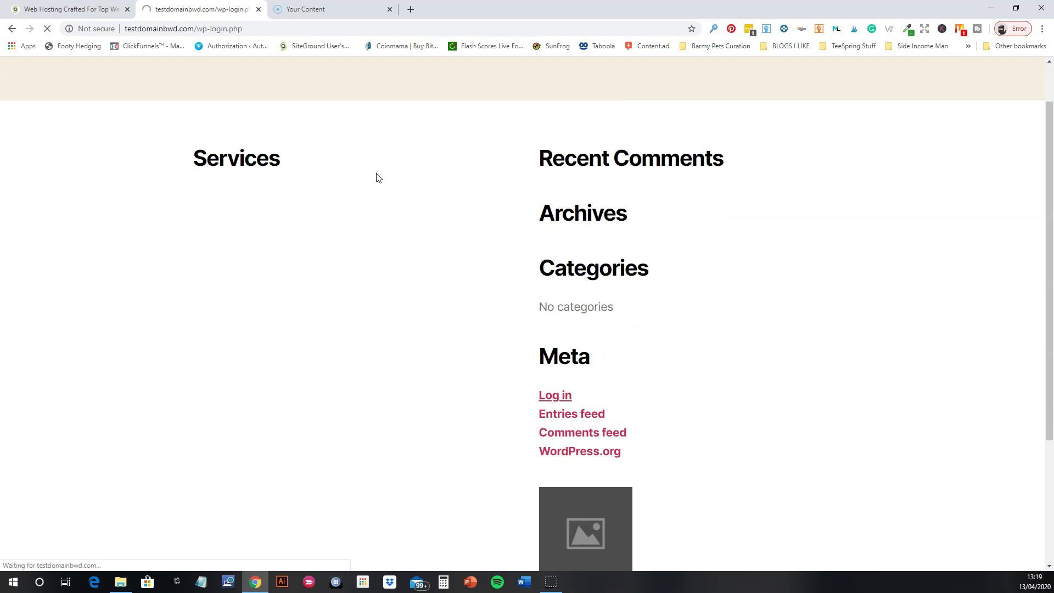
{"action": "left_click", "coordinate": [76, 11]}
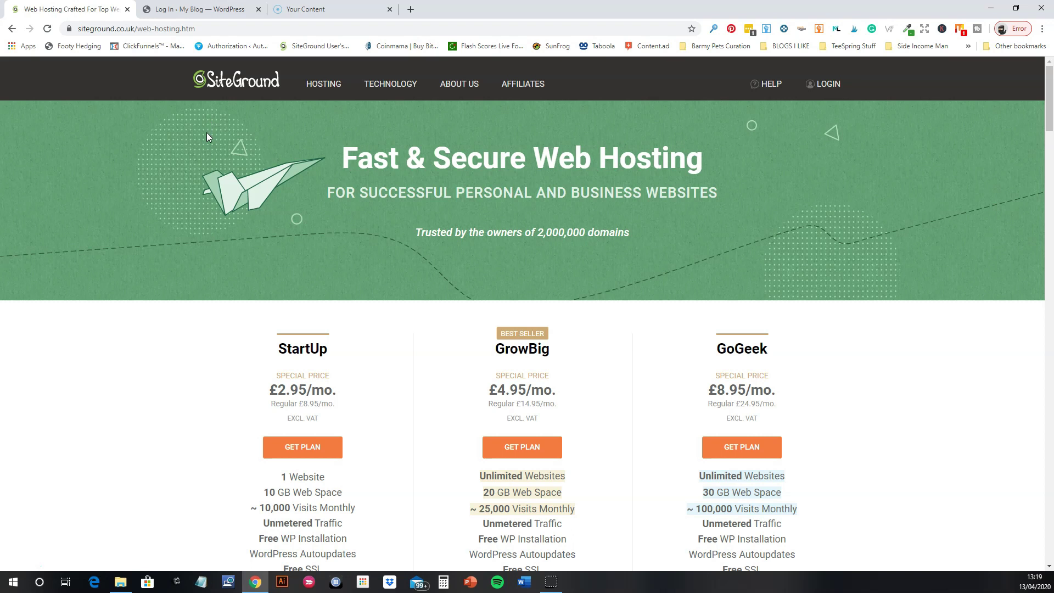
Step: Review SiteGround's StartUp, GrowBig and GoGeek plans, highlighting StartUp's Free WP Installation feature
{"action": "scroll", "coordinate": [225, 252], "scroll_direction": "down", "scroll_amount": 2}
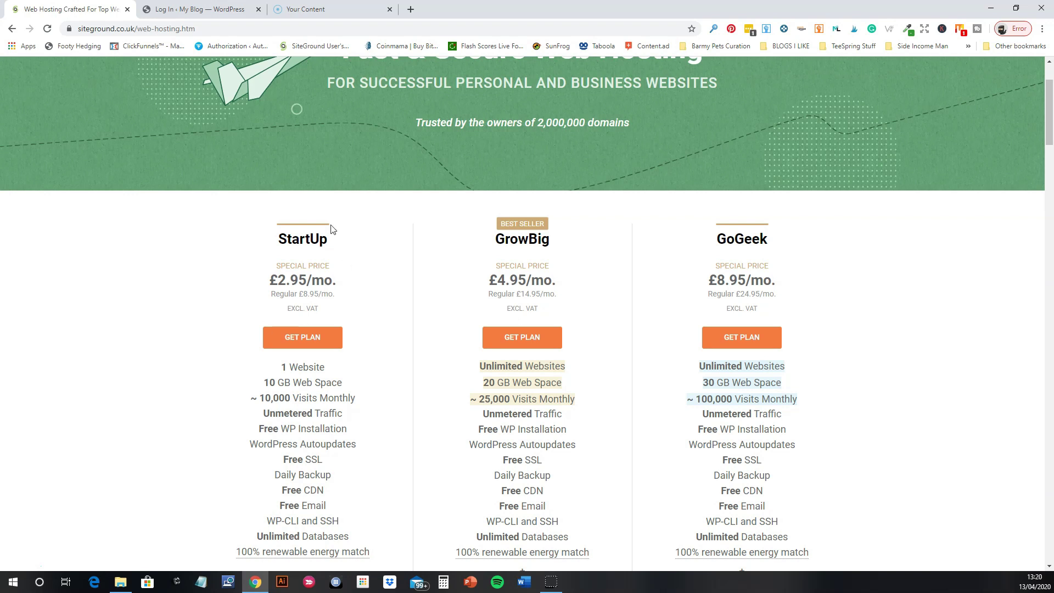
{"action": "scroll", "coordinate": [198, 335], "scroll_direction": "down", "scroll_amount": 2}
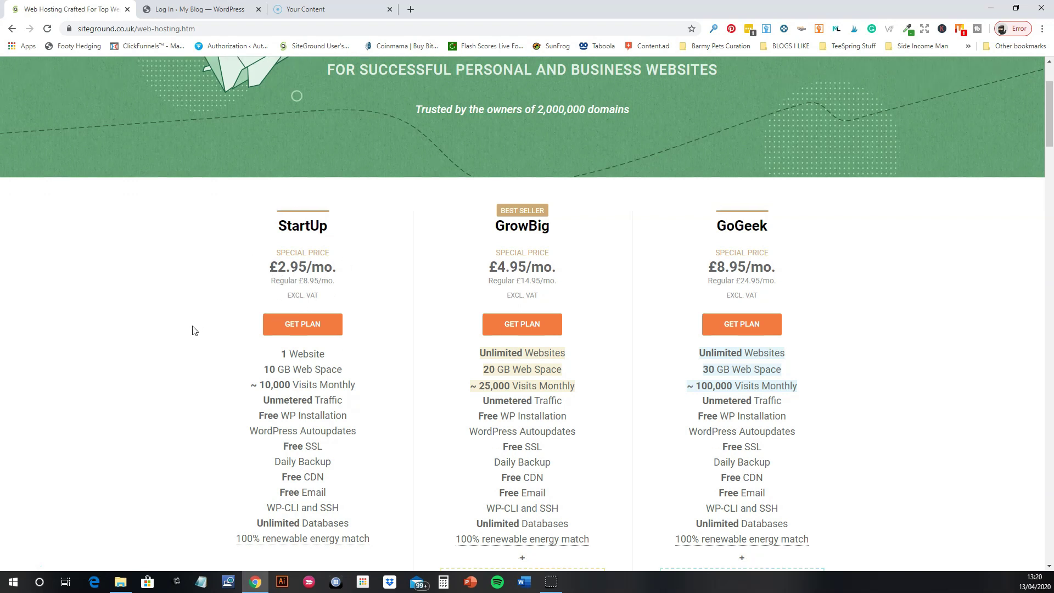
{"action": "scroll", "coordinate": [217, 343], "scroll_direction": "up", "scroll_amount": 2}
{"action": "scroll", "coordinate": [221, 347], "scroll_direction": "down", "scroll_amount": 1}
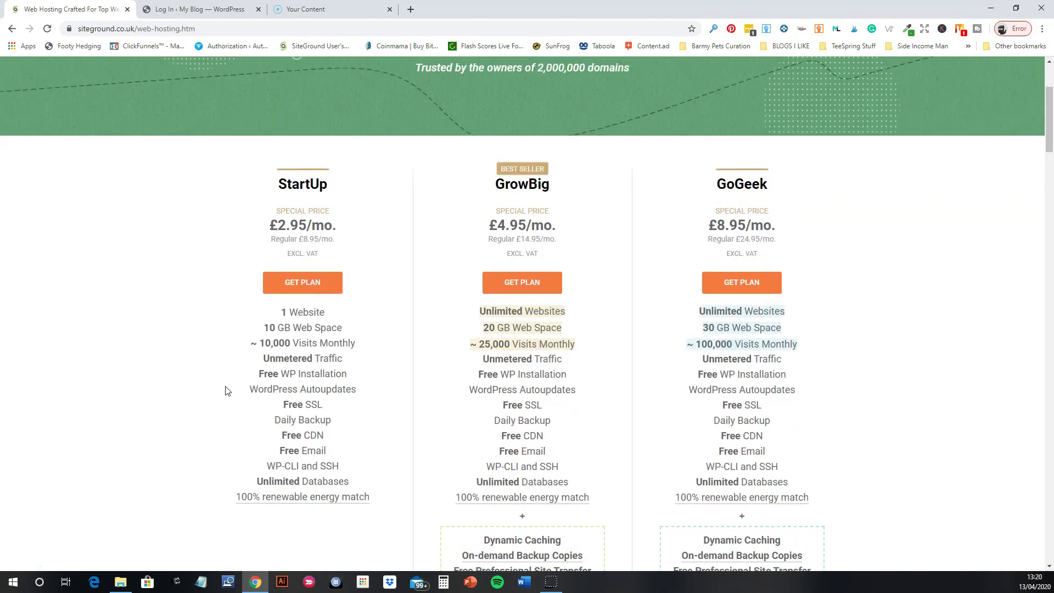
{"action": "left_click_drag", "start_coordinate": [280, 374], "coordinate": [347, 374]}
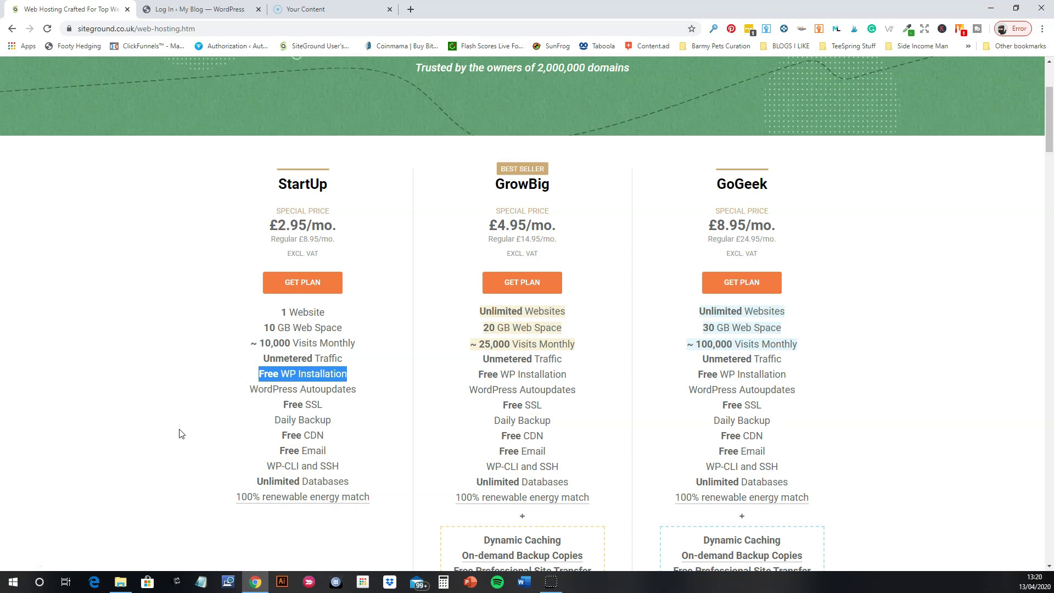
{"action": "scroll", "coordinate": [178, 431], "scroll_direction": "up", "scroll_amount": 3}
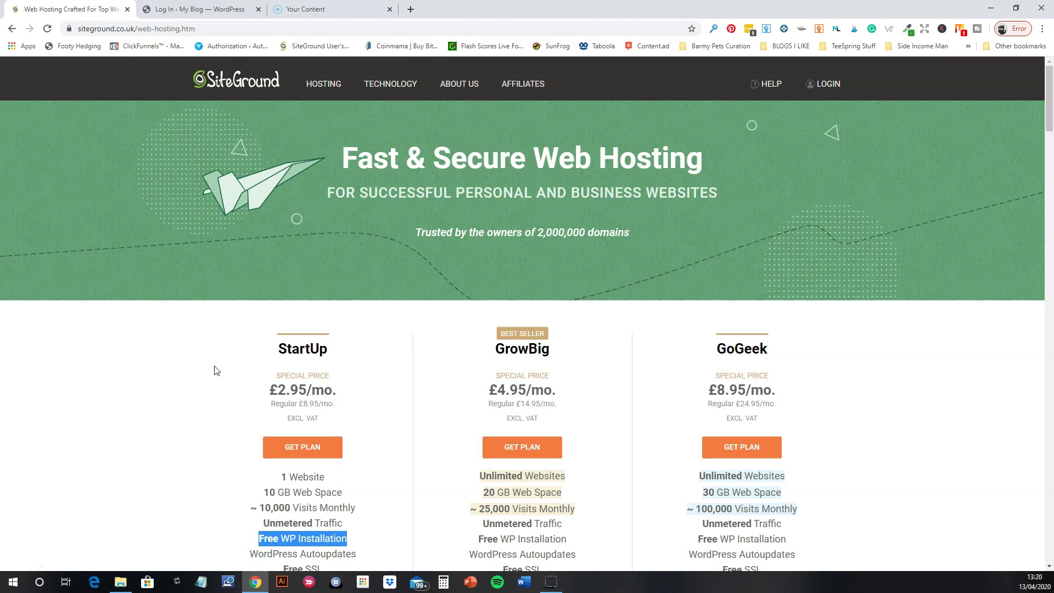
{"action": "scroll", "coordinate": [216, 369], "scroll_direction": "down", "scroll_amount": 2}
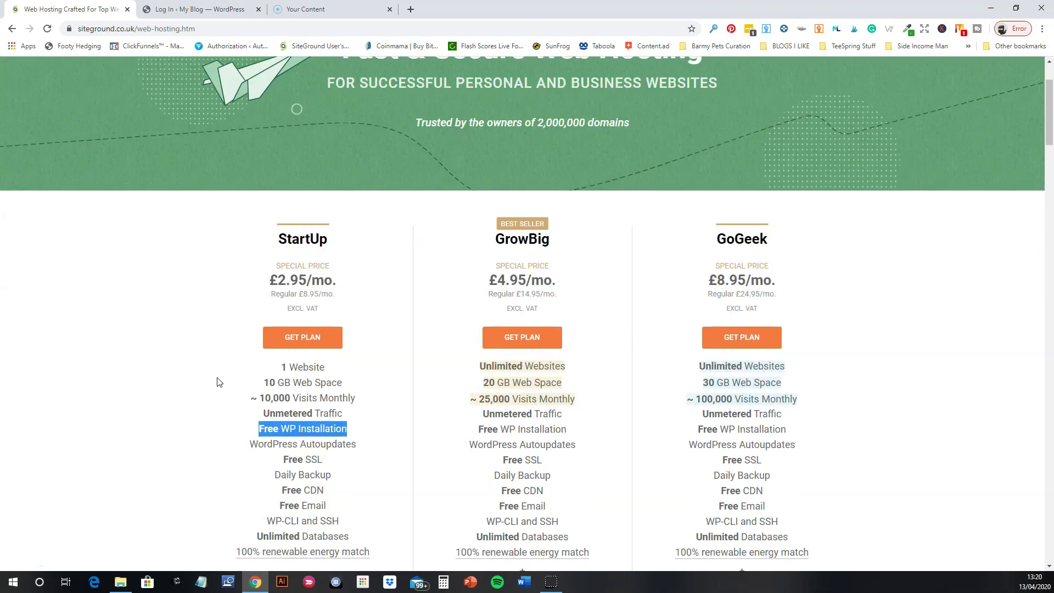
{"action": "scroll", "coordinate": [211, 428], "scroll_direction": "up", "scroll_amount": 2}
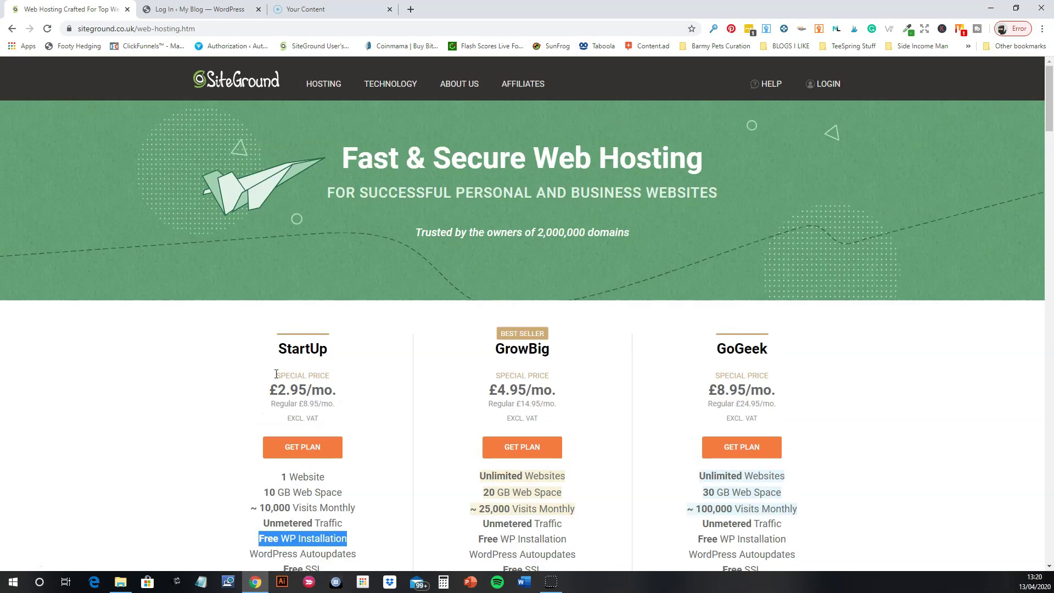
Step: Log in to the blog's dashboard and reach the Add Themes page via Appearance > Themes
{"action": "left_click", "coordinate": [201, 10]}
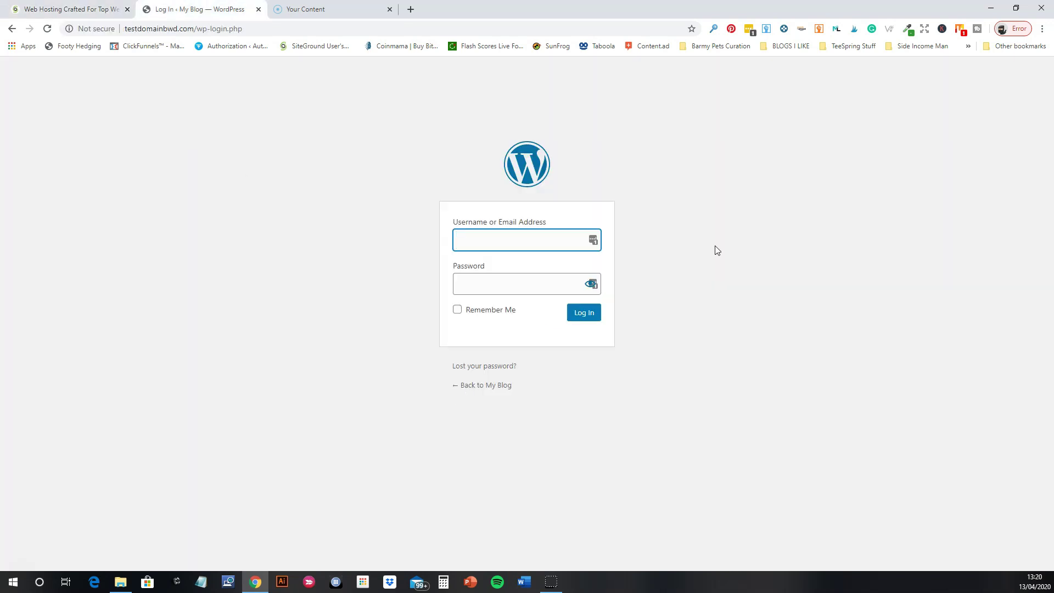
{"action": "left_click", "coordinate": [593, 240]}
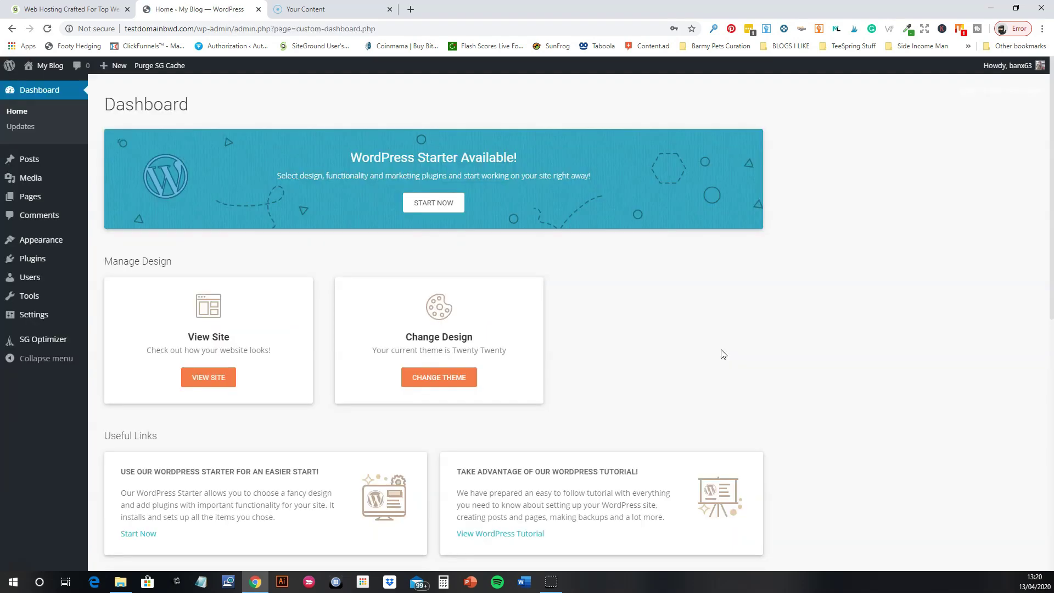
{"action": "scroll", "coordinate": [640, 344], "scroll_direction": "down", "scroll_amount": 2}
{"action": "scroll", "coordinate": [640, 344], "scroll_direction": "down", "scroll_amount": 2}
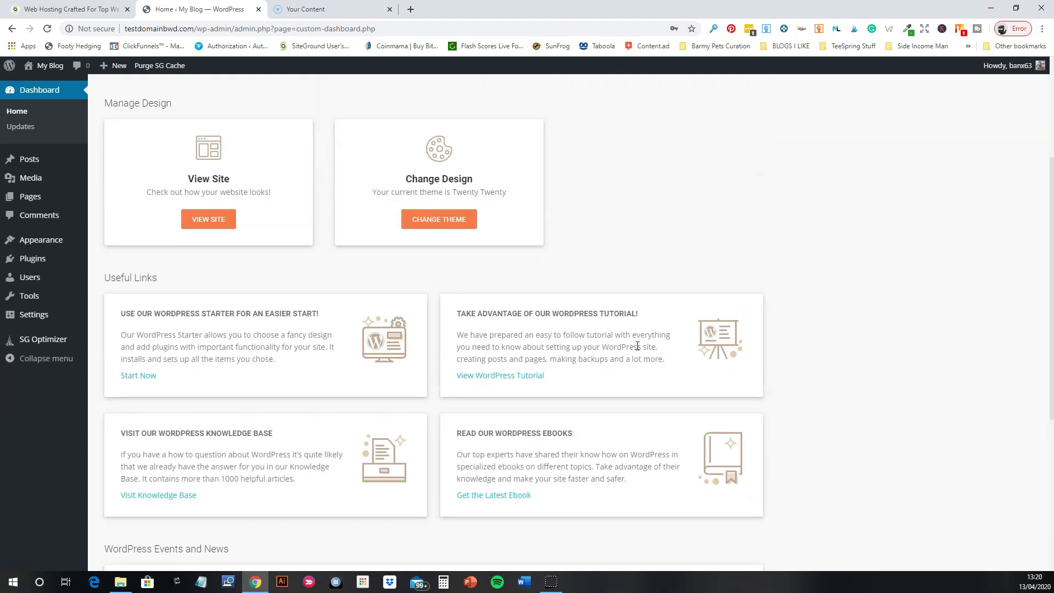
{"action": "scroll", "coordinate": [640, 343], "scroll_direction": "up", "scroll_amount": 3}
{"action": "mouse_move", "coordinate": [40, 239]}
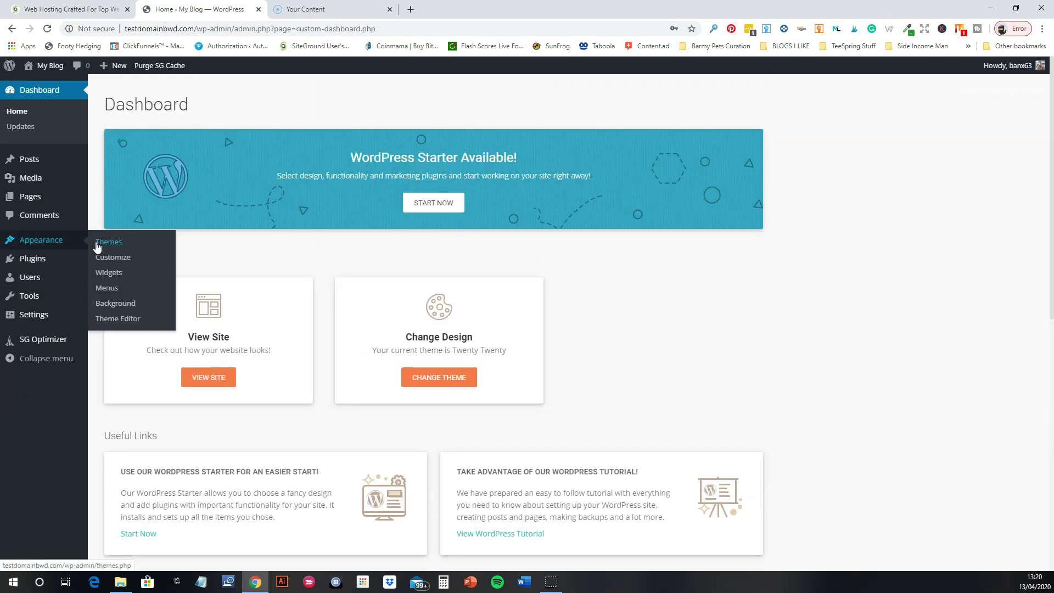
{"action": "left_click", "coordinate": [107, 242]}
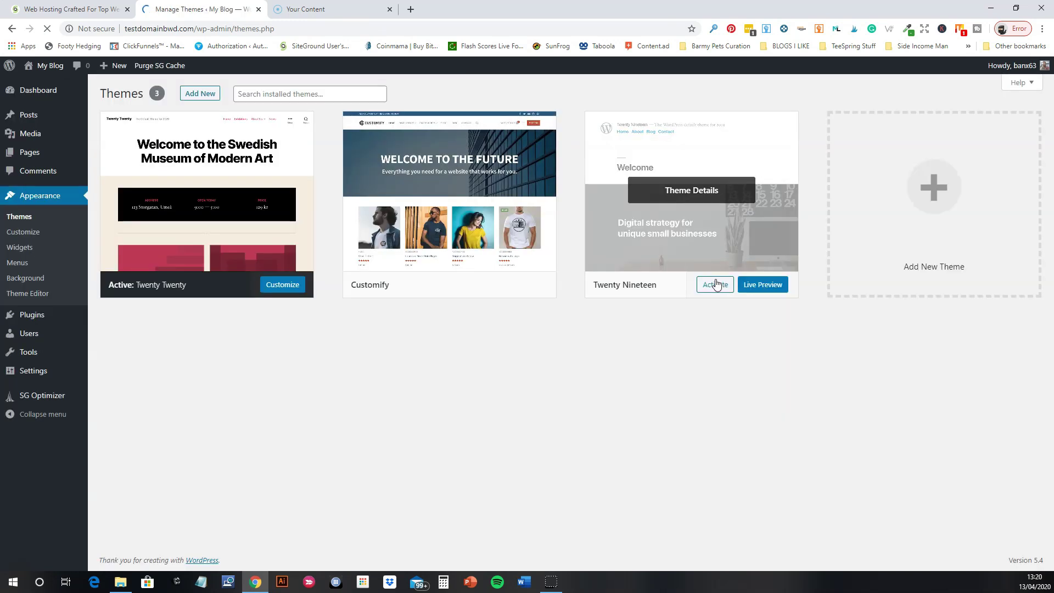
{"action": "left_click", "coordinate": [931, 231]}
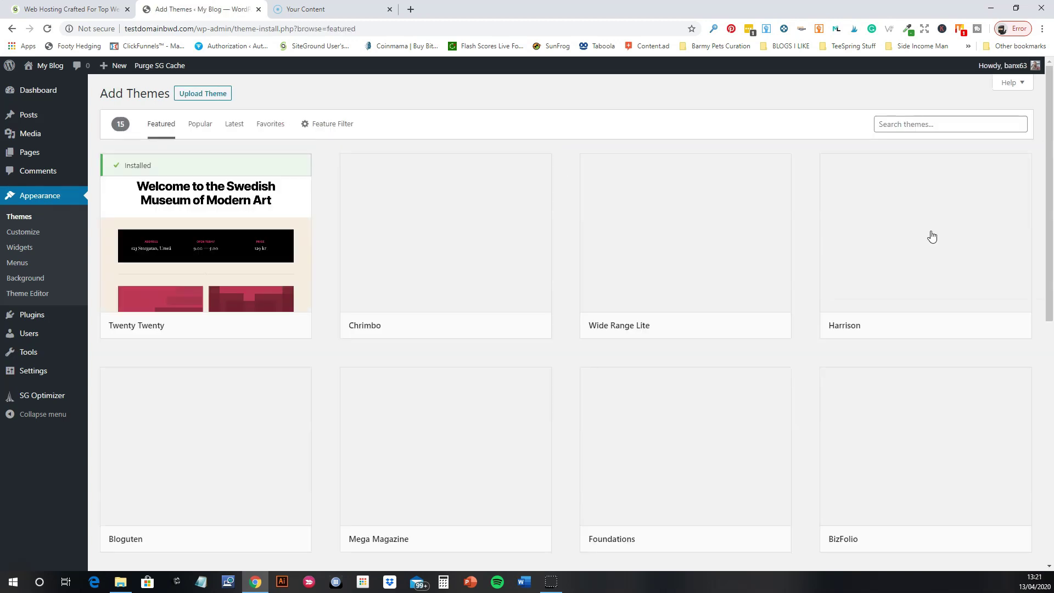
Step: Search the theme directory for 'astra', then install and activate the Astra theme
{"action": "left_click", "coordinate": [899, 125]}
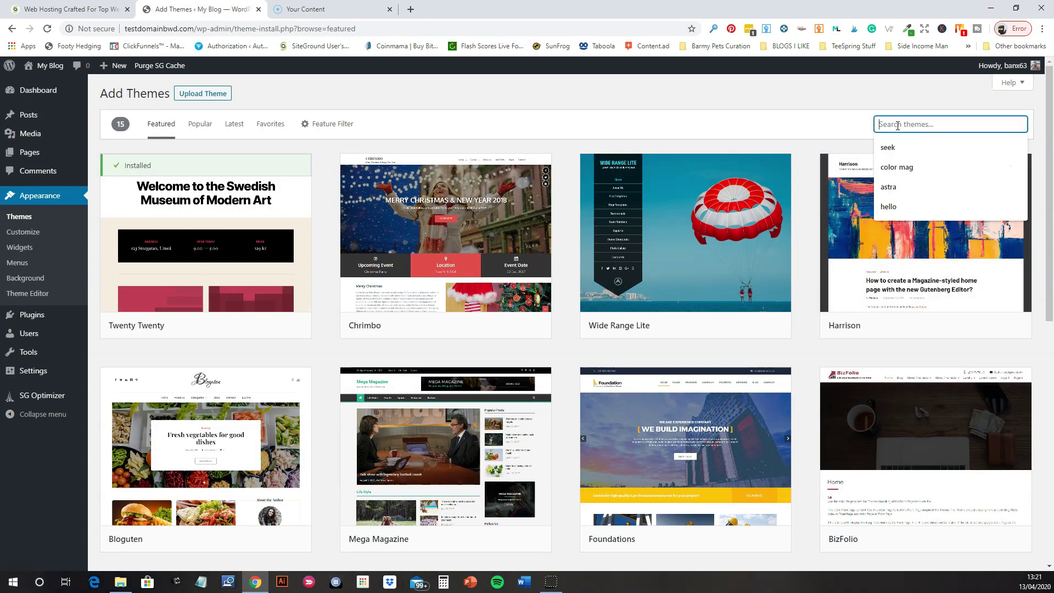
{"action": "type", "text": "astr"}
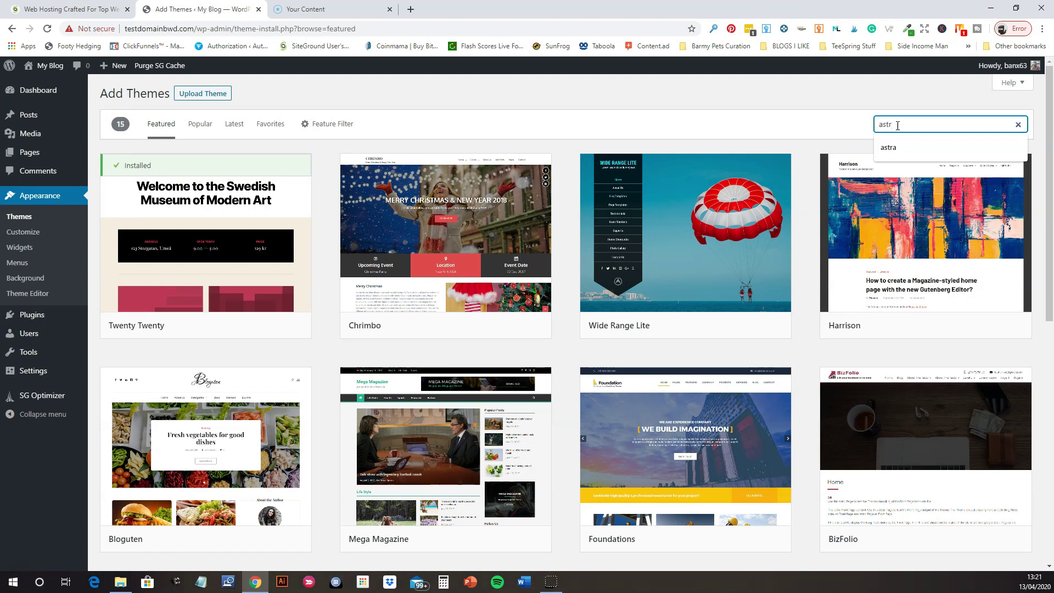
{"action": "type", "text": "a"}
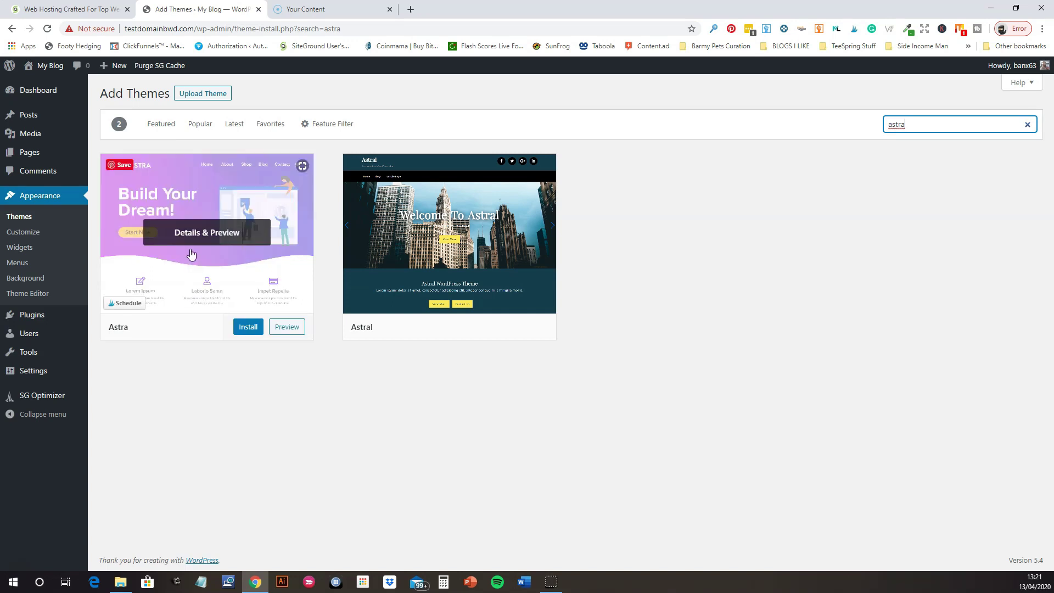
{"action": "left_click", "coordinate": [247, 329]}
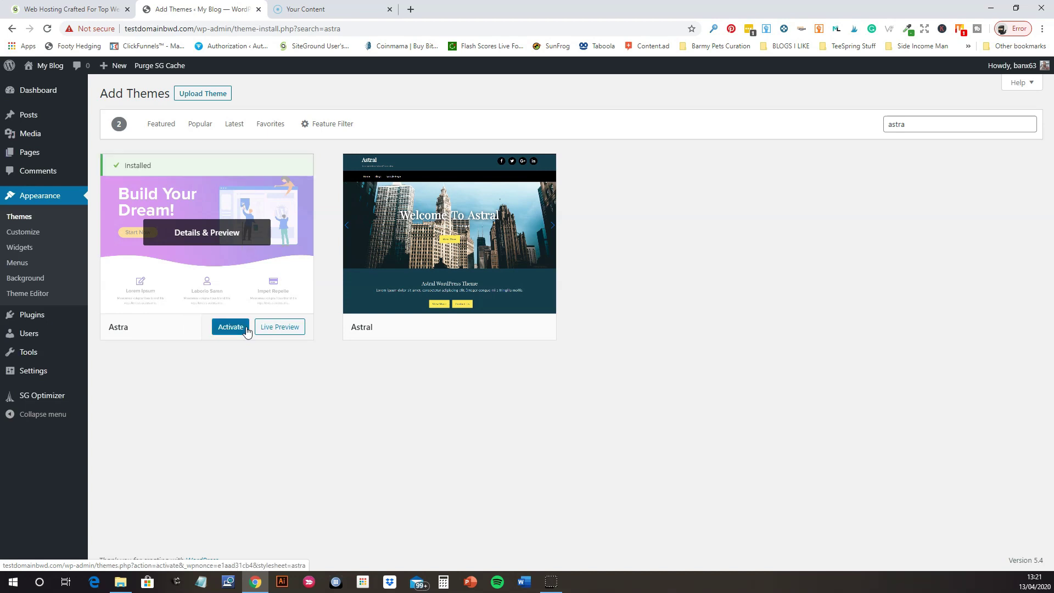
{"action": "left_click", "coordinate": [231, 330]}
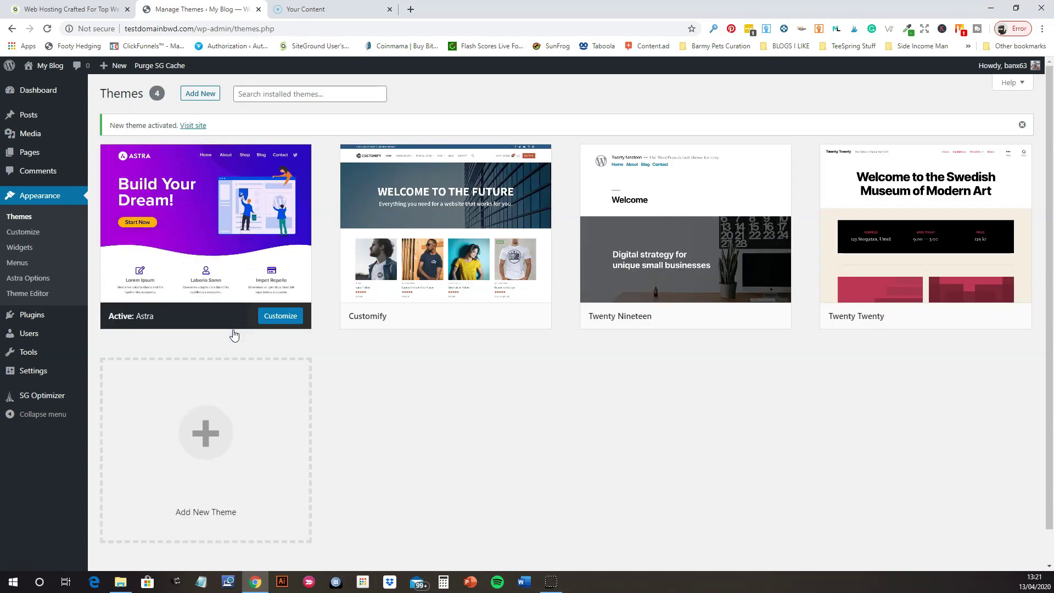
{"action": "mouse_move", "coordinate": [206, 237]}
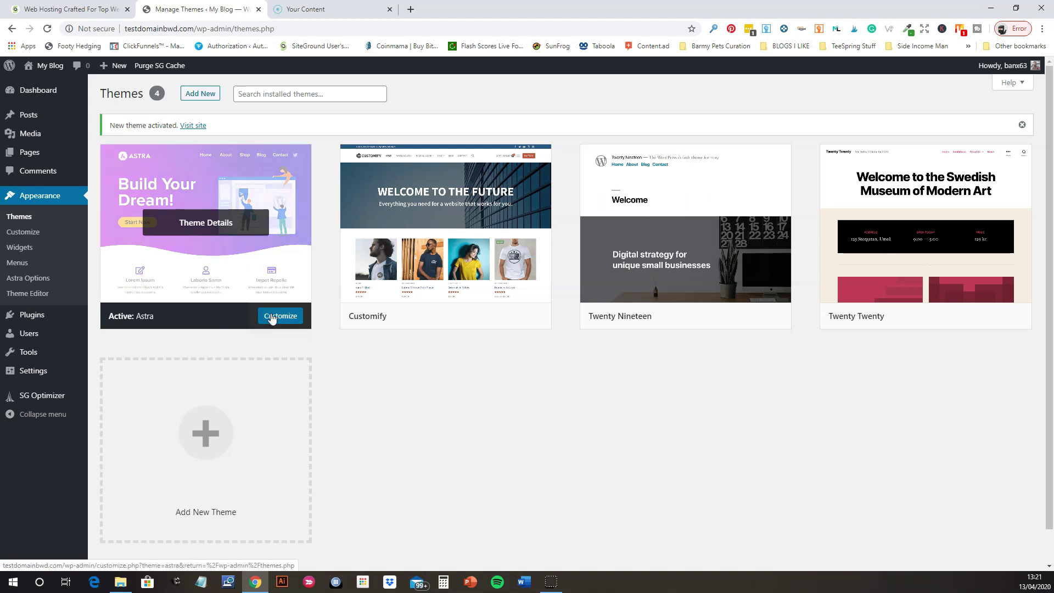
Step: Install the Starter Templates importer plugin from Appearance > Astra Options
{"action": "left_click", "coordinate": [17, 280]}
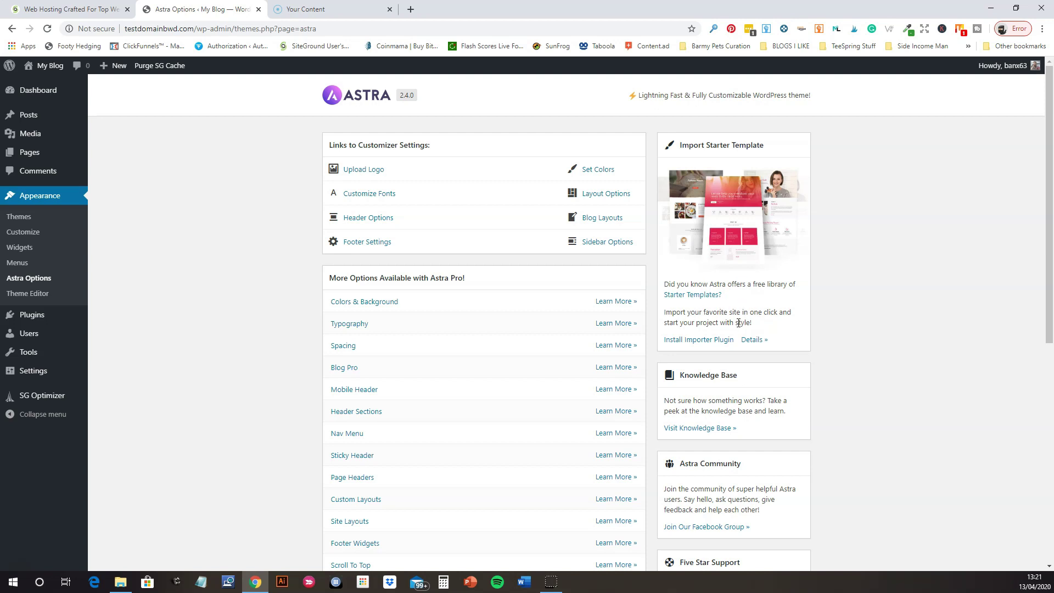
{"action": "left_click", "coordinate": [696, 341]}
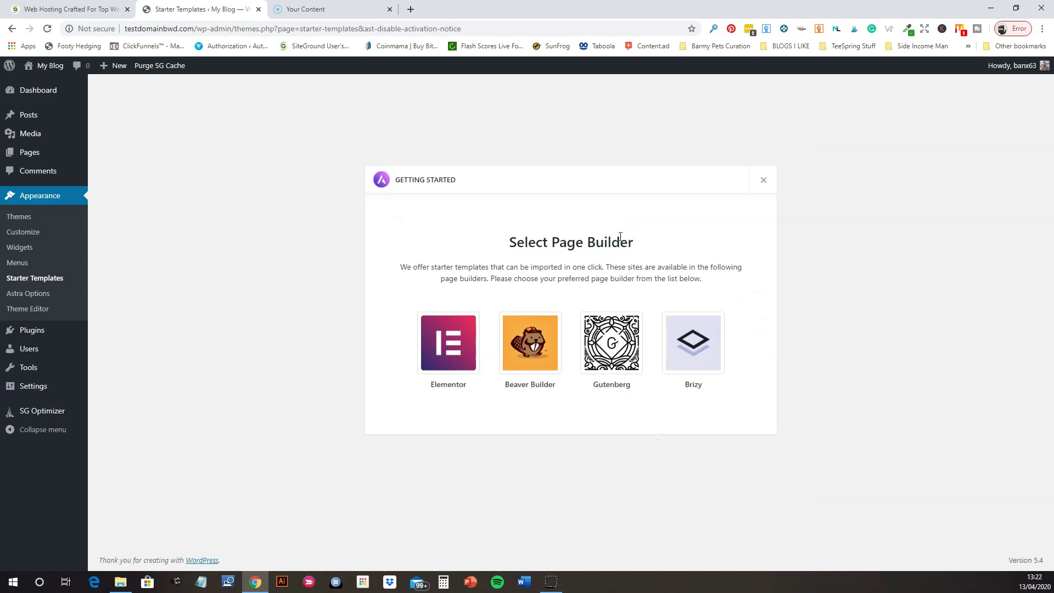
Step: Choose Elementor as the page builder for the starter templates
{"action": "left_click", "coordinate": [453, 345]}
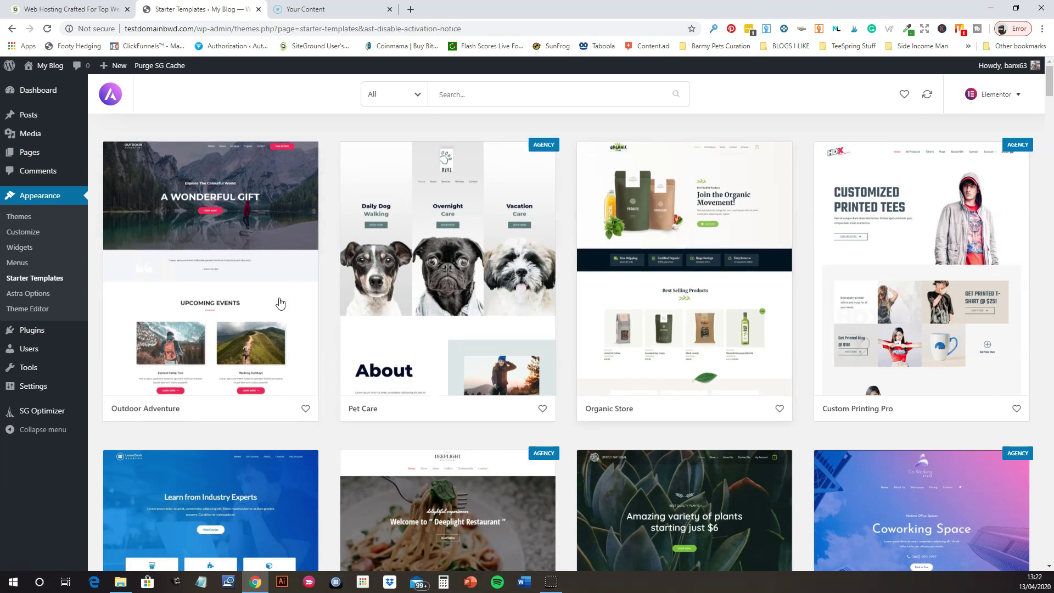
{"action": "scroll", "coordinate": [743, 354], "scroll_direction": "down", "scroll_amount": 2}
{"action": "scroll", "coordinate": [743, 354], "scroll_direction": "down", "scroll_amount": 4}
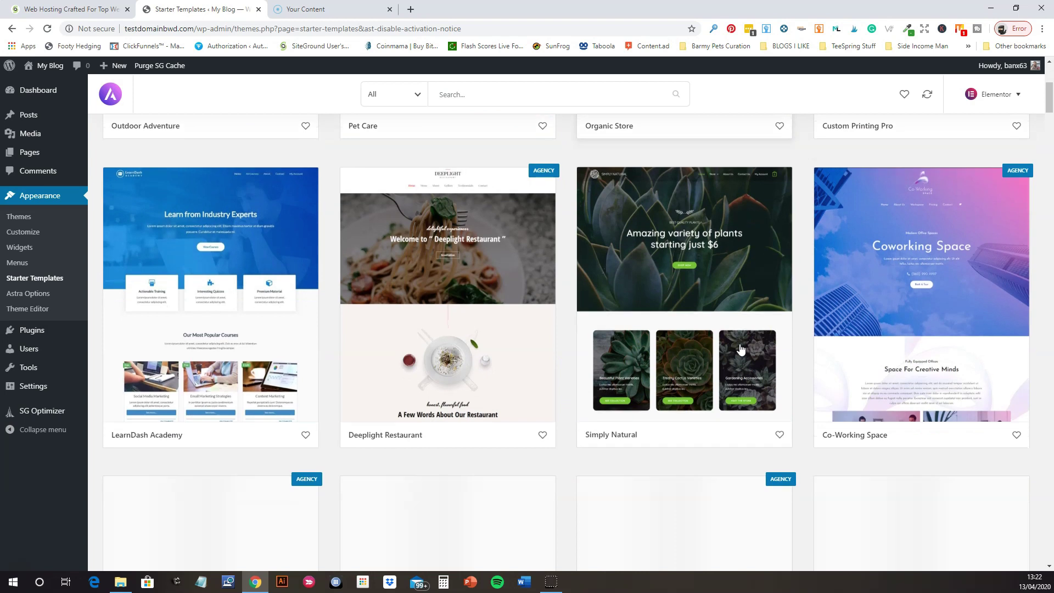
{"action": "scroll", "coordinate": [740, 349], "scroll_direction": "down", "scroll_amount": 4}
{"action": "scroll", "coordinate": [740, 348], "scroll_direction": "up", "scroll_amount": 7}
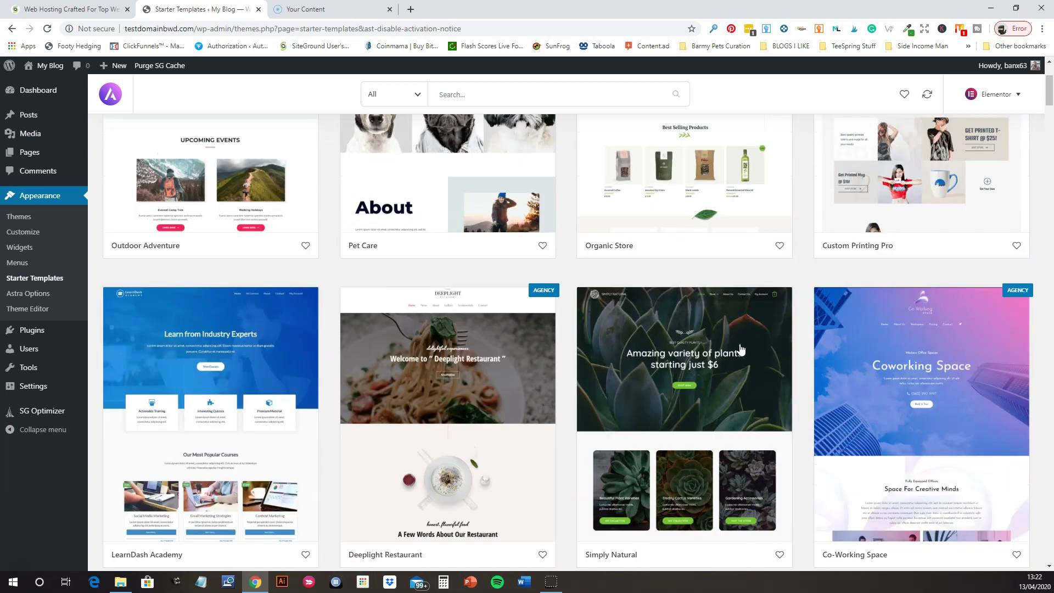
{"action": "scroll", "coordinate": [740, 348], "scroll_direction": "up", "scroll_amount": 3}
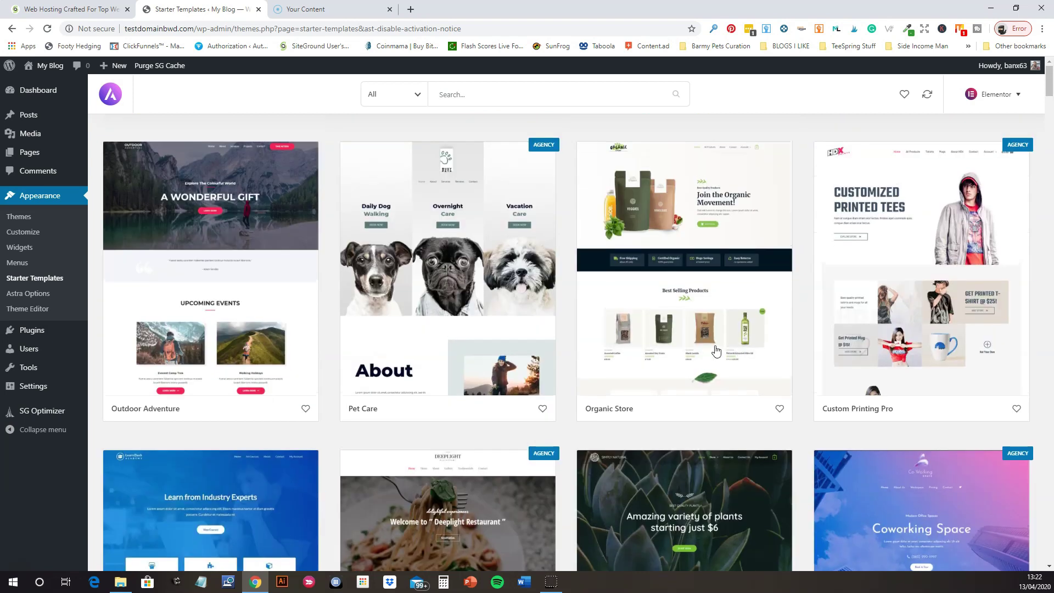
Step: Filter the templates to Free and open the Outdoor Adventure template
{"action": "left_click", "coordinate": [417, 96]}
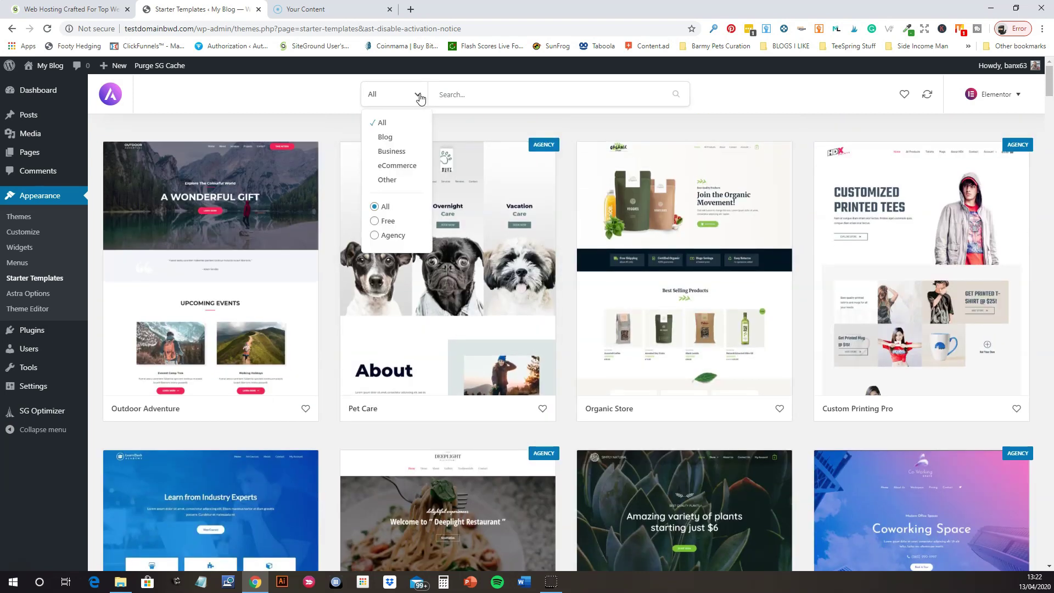
{"action": "left_click", "coordinate": [375, 221]}
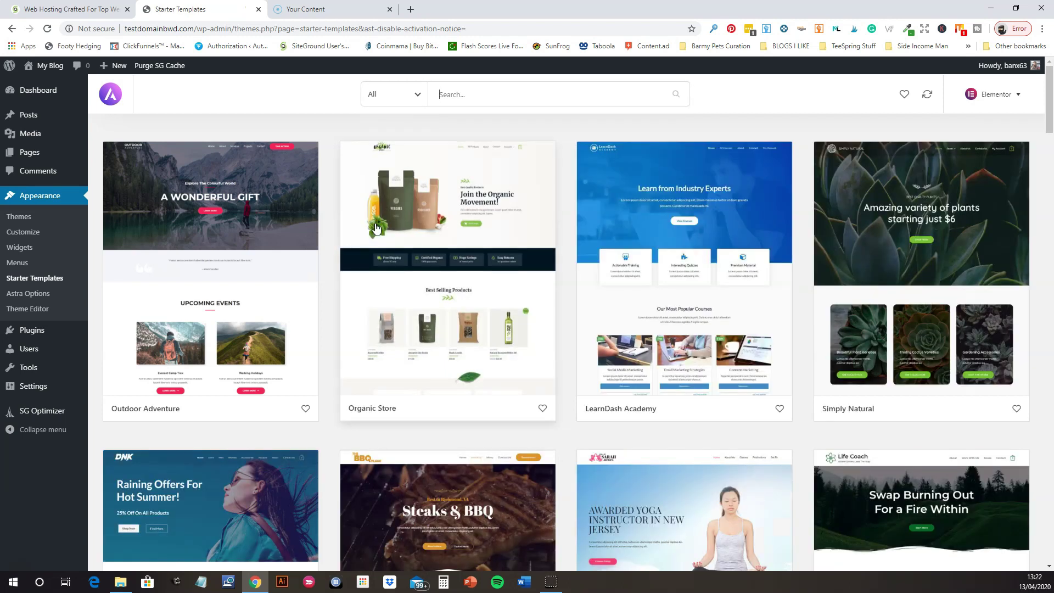
{"action": "left_click", "coordinate": [217, 248]}
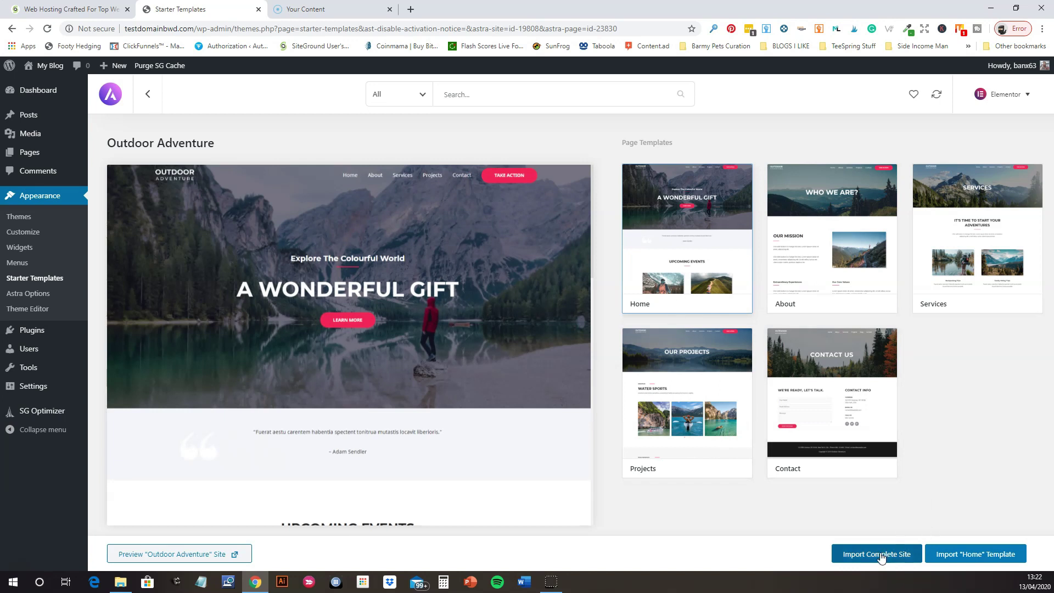
Step: Import the complete Outdoor Adventure site with settings, widgets, plugins and content ticked
{"action": "left_click", "coordinate": [881, 555]}
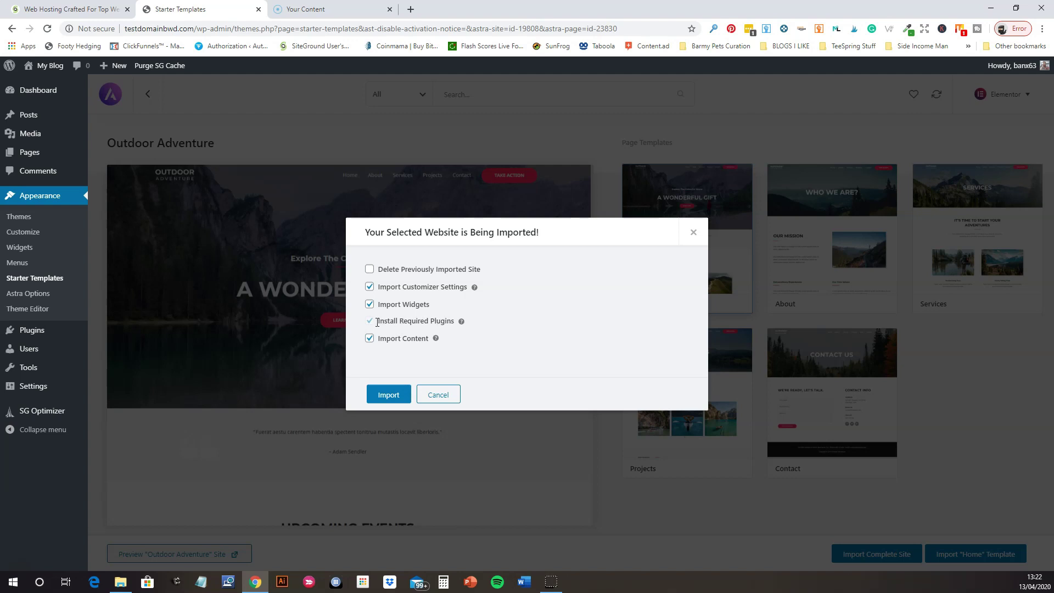
{"action": "left_click", "coordinate": [386, 395]}
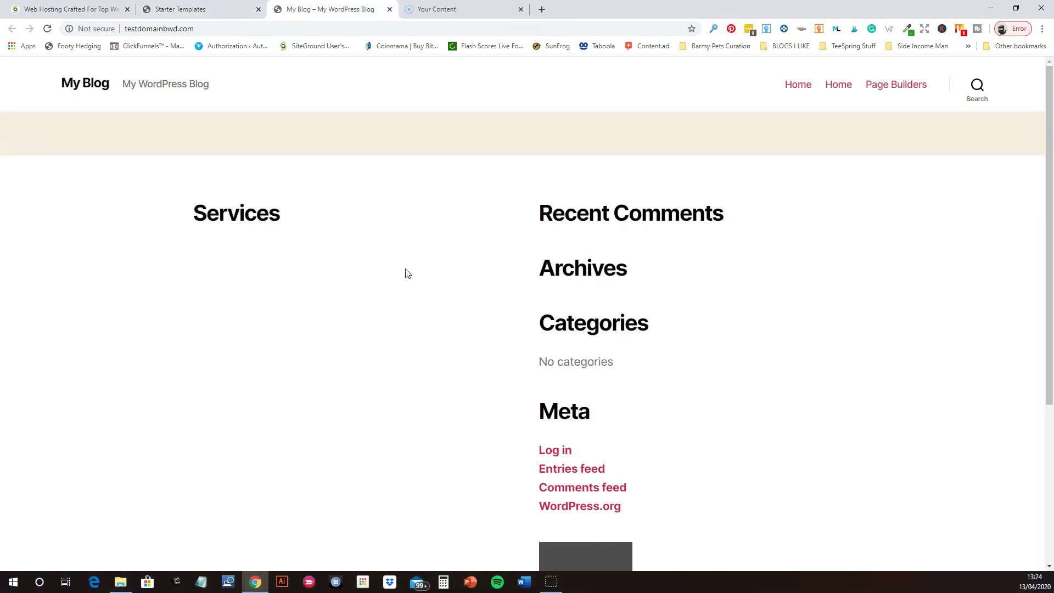
Step: Reload the site and scroll the Outdoor Adventure homepage from hero banner to footer and back
{"action": "key", "text": "F5"}
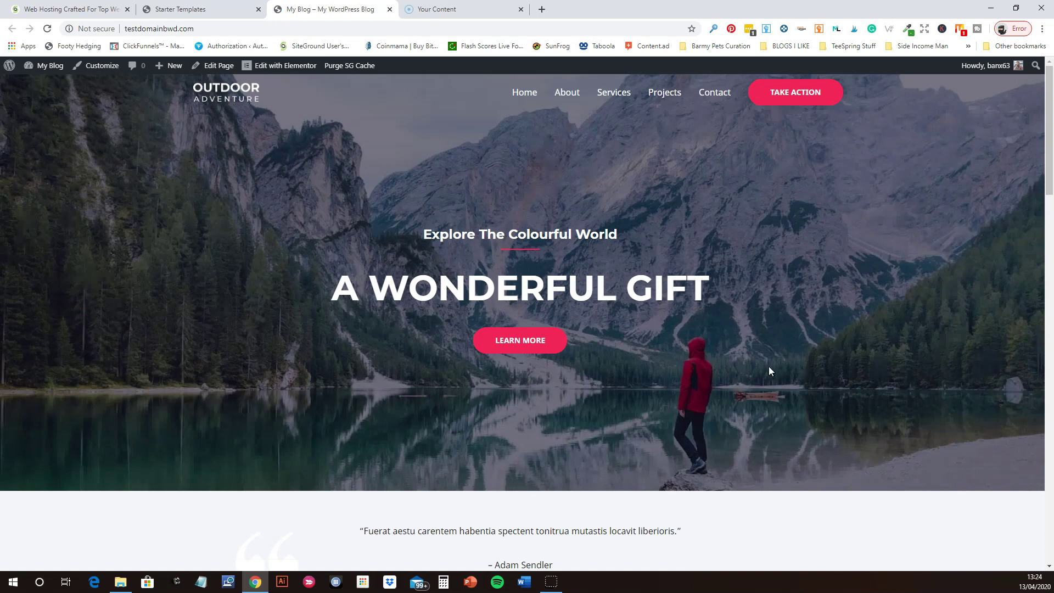
{"action": "scroll", "coordinate": [670, 286], "scroll_direction": "down", "scroll_amount": 2}
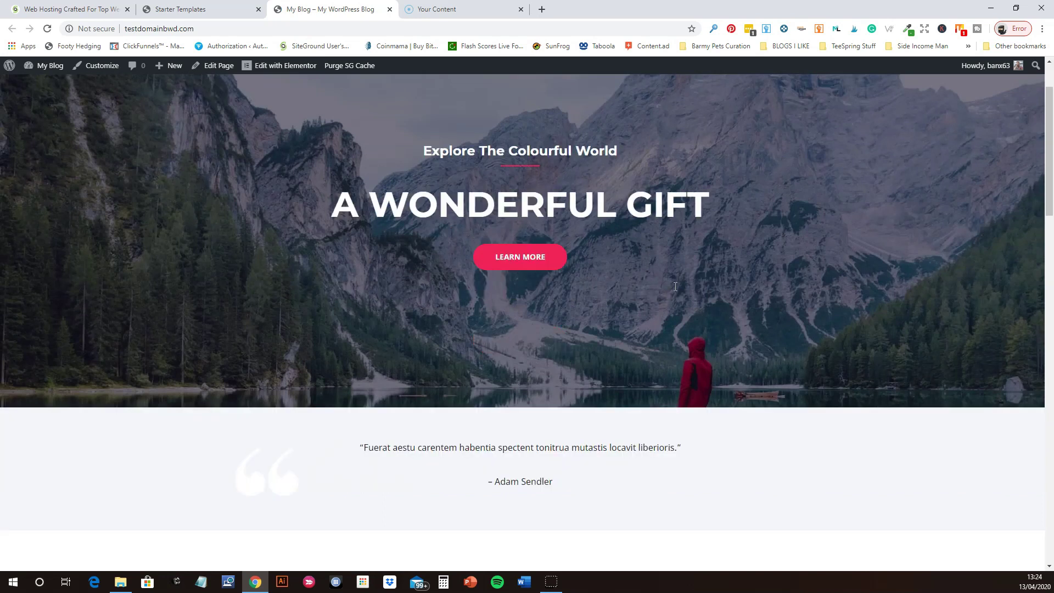
{"action": "scroll", "coordinate": [670, 286], "scroll_direction": "down", "scroll_amount": 2}
{"action": "scroll", "coordinate": [674, 286], "scroll_direction": "down", "scroll_amount": 5}
{"action": "scroll", "coordinate": [675, 286], "scroll_direction": "down", "scroll_amount": 4}
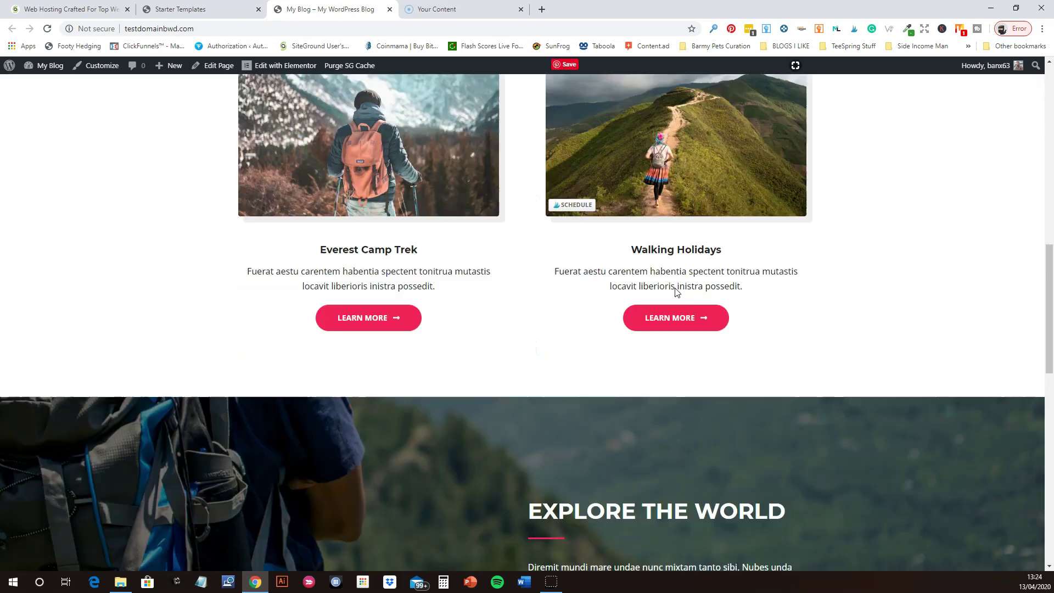
{"action": "scroll", "coordinate": [678, 290], "scroll_direction": "down", "scroll_amount": 6}
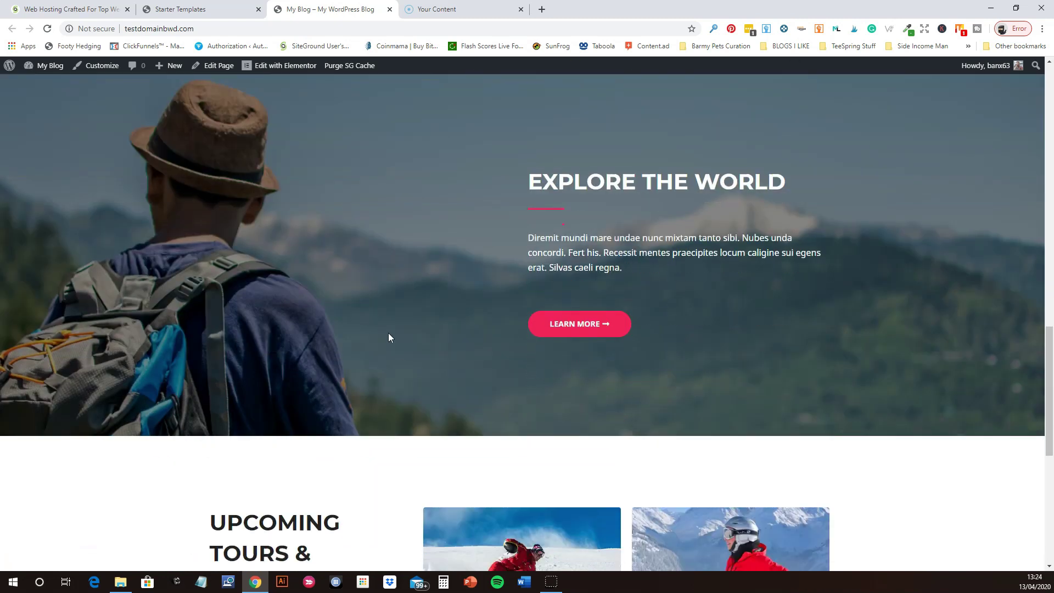
{"action": "scroll", "coordinate": [688, 325], "scroll_direction": "down", "scroll_amount": 5}
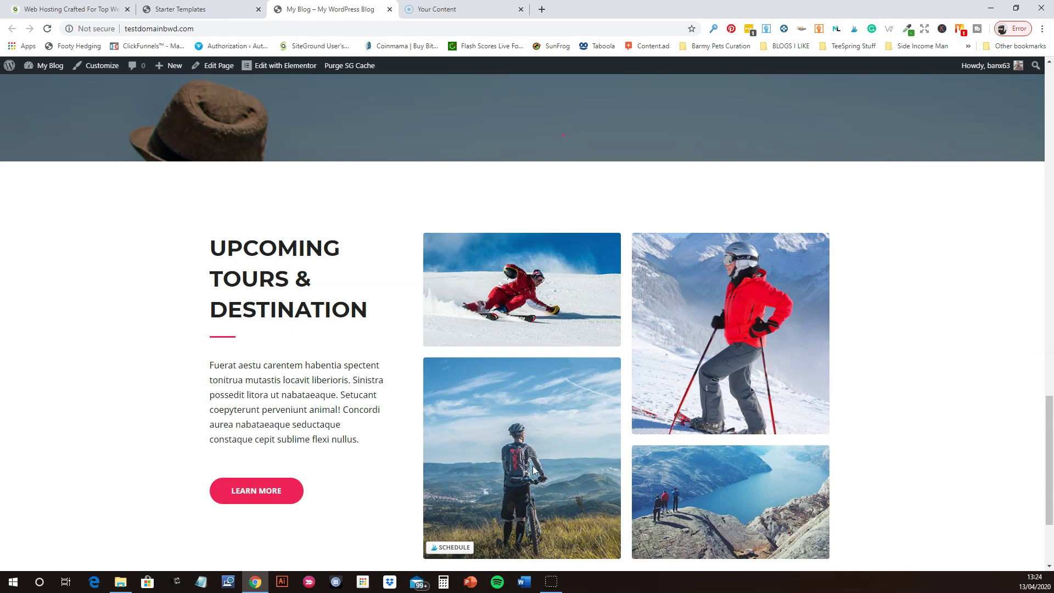
{"action": "scroll", "coordinate": [714, 351], "scroll_direction": "down", "scroll_amount": 3}
{"action": "scroll", "coordinate": [638, 367], "scroll_direction": "up", "scroll_amount": 1}
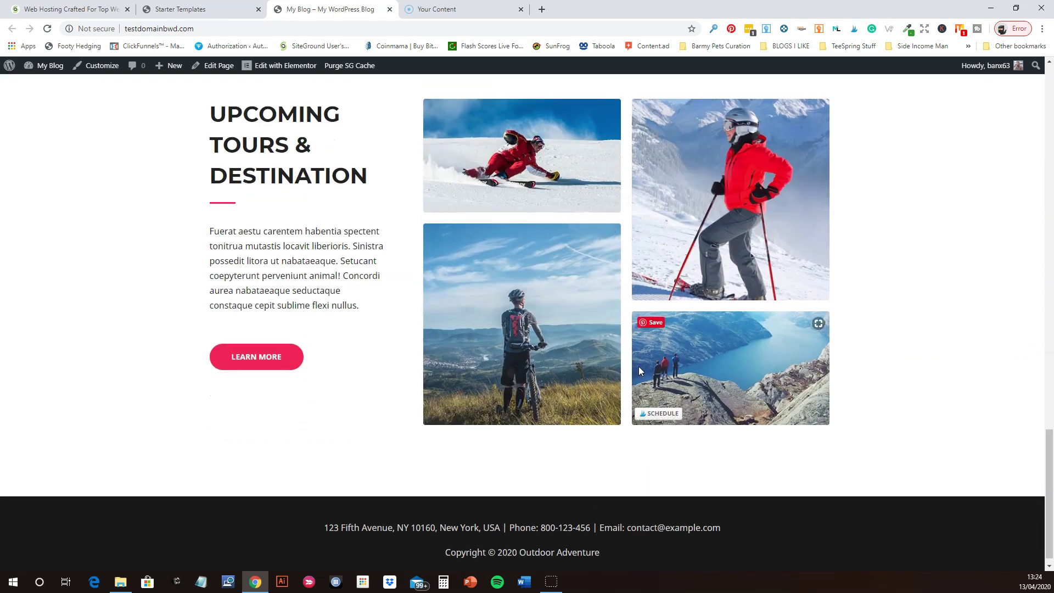
{"action": "scroll", "coordinate": [638, 367], "scroll_direction": "up", "scroll_amount": 8}
{"action": "scroll", "coordinate": [638, 367], "scroll_direction": "up", "scroll_amount": 10}
{"action": "scroll", "coordinate": [637, 366], "scroll_direction": "up", "scroll_amount": 7}
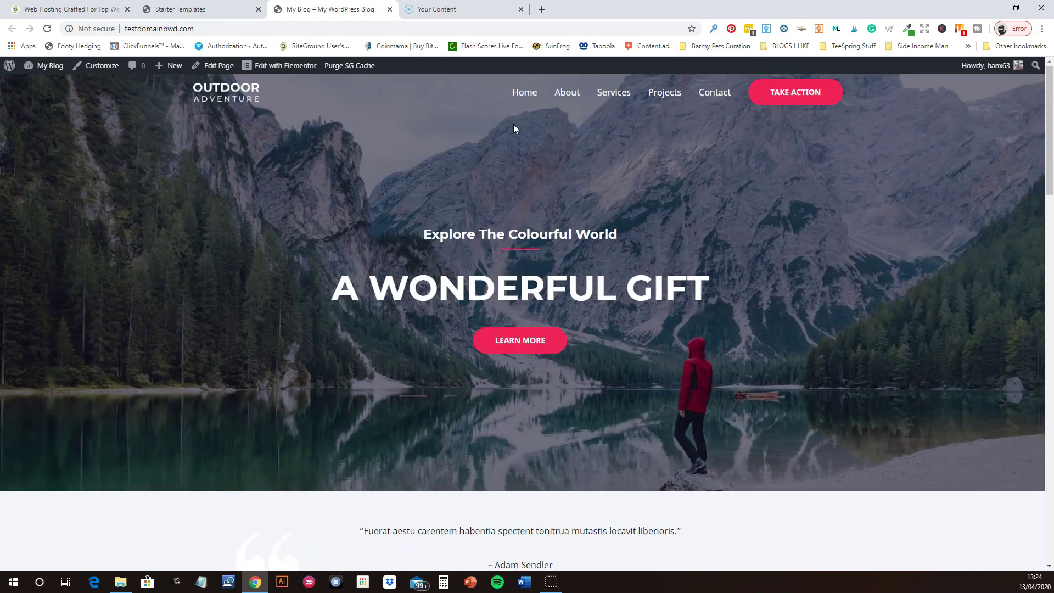
{"action": "left_click", "coordinate": [565, 94]}
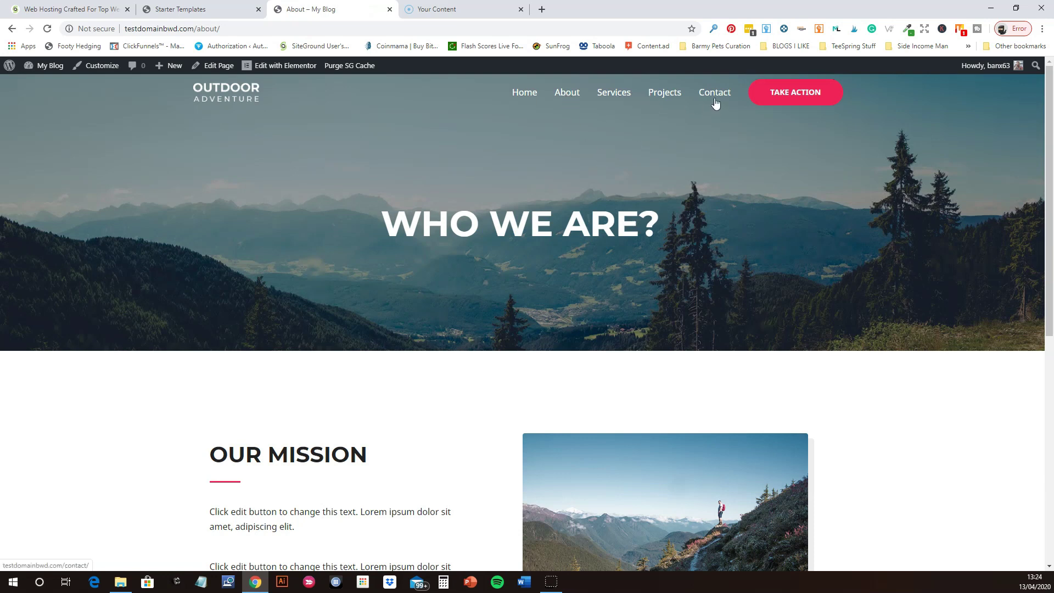
{"action": "scroll", "coordinate": [572, 292], "scroll_direction": "down", "scroll_amount": 5}
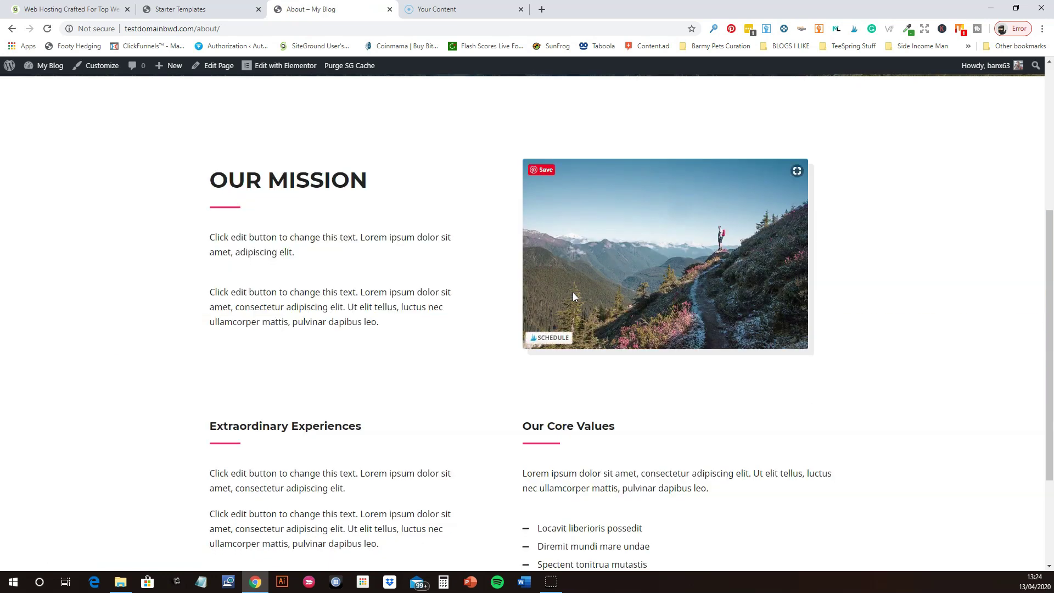
{"action": "scroll", "coordinate": [597, 366], "scroll_direction": "down", "scroll_amount": 3}
{"action": "scroll", "coordinate": [597, 366], "scroll_direction": "up", "scroll_amount": 8}
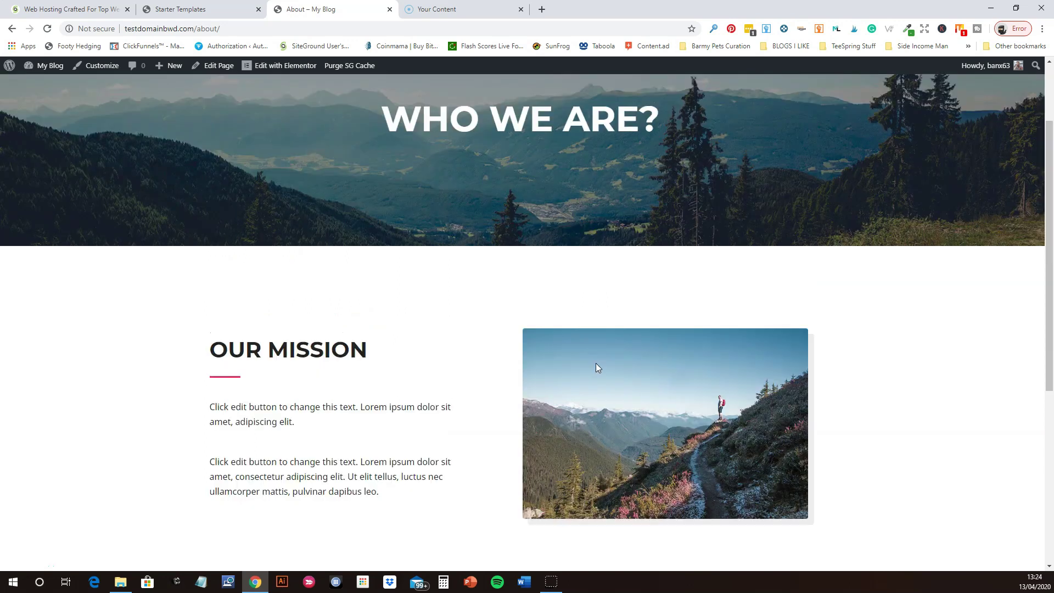
{"action": "left_click", "coordinate": [529, 94]}
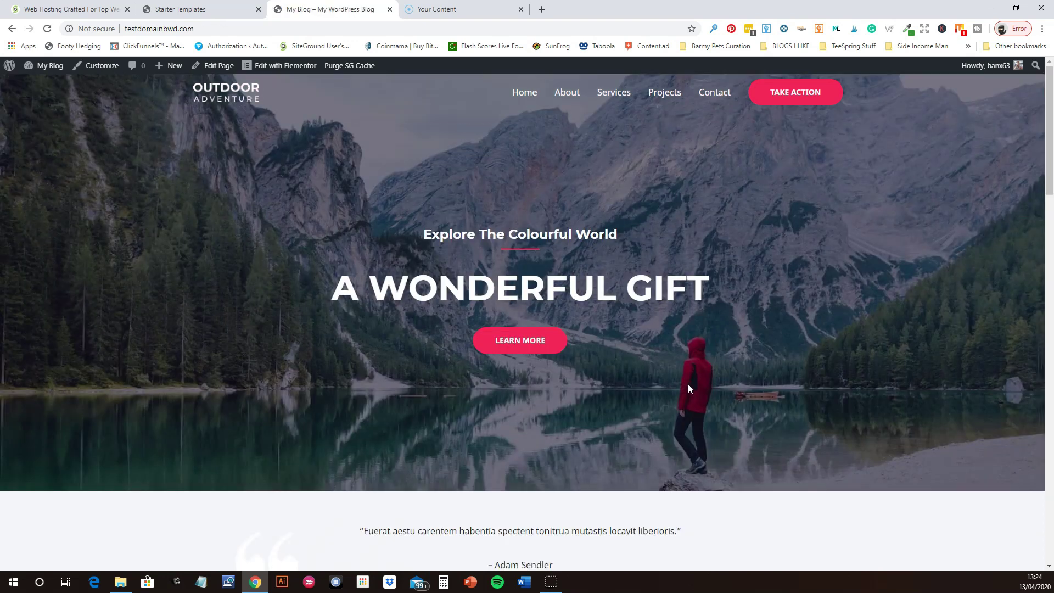
{"action": "scroll", "coordinate": [687, 383], "scroll_direction": "down", "scroll_amount": 5}
{"action": "scroll", "coordinate": [687, 383], "scroll_direction": "up", "scroll_amount": 5}
{"action": "scroll", "coordinate": [686, 434], "scroll_direction": "down", "scroll_amount": 3}
{"action": "scroll", "coordinate": [686, 434], "scroll_direction": "down", "scroll_amount": 2}
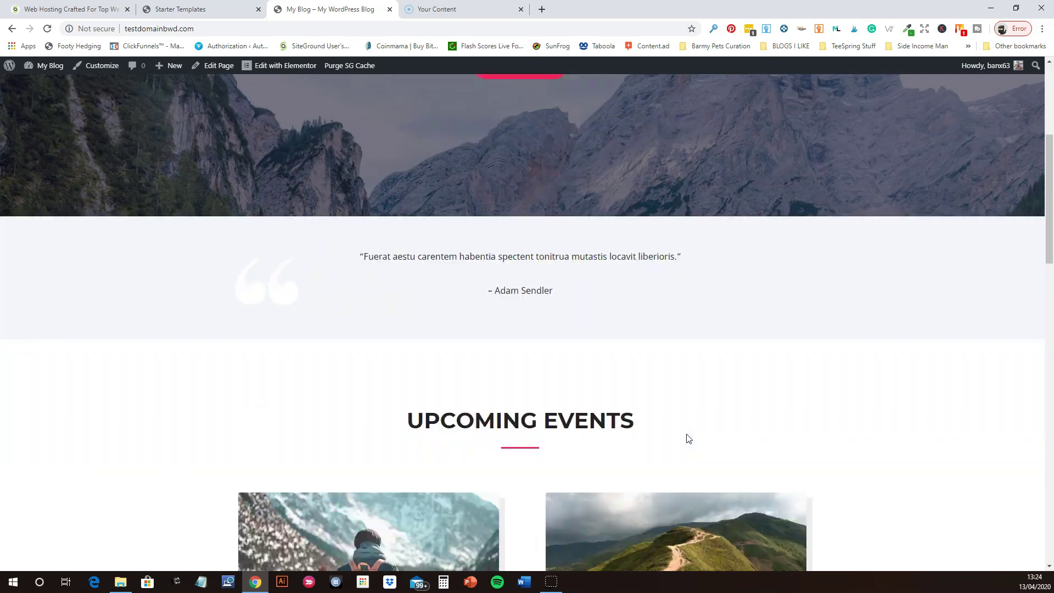
{"action": "scroll", "coordinate": [687, 434], "scroll_direction": "up", "scroll_amount": 5}
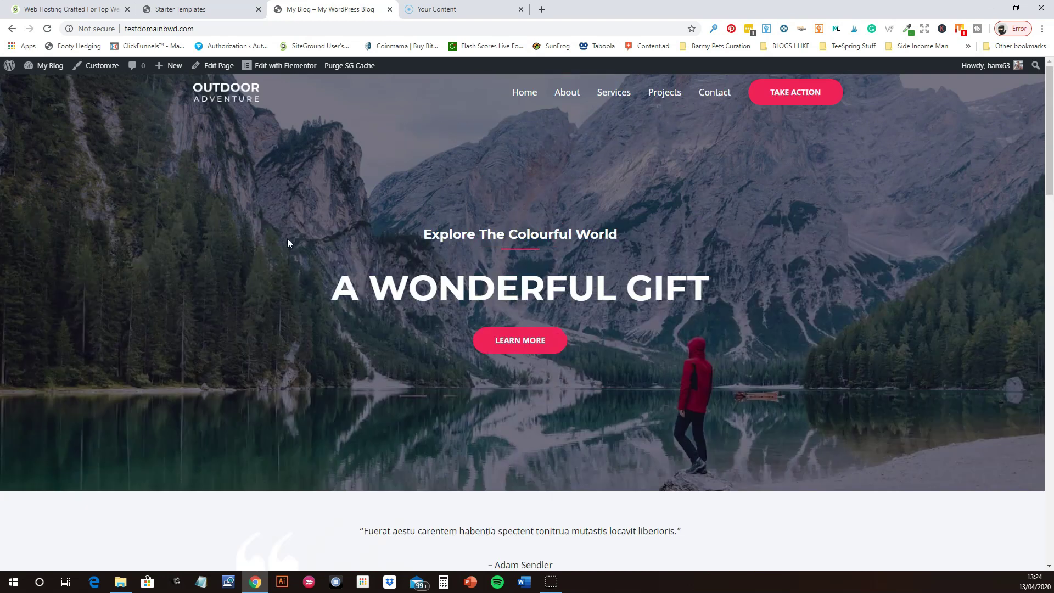